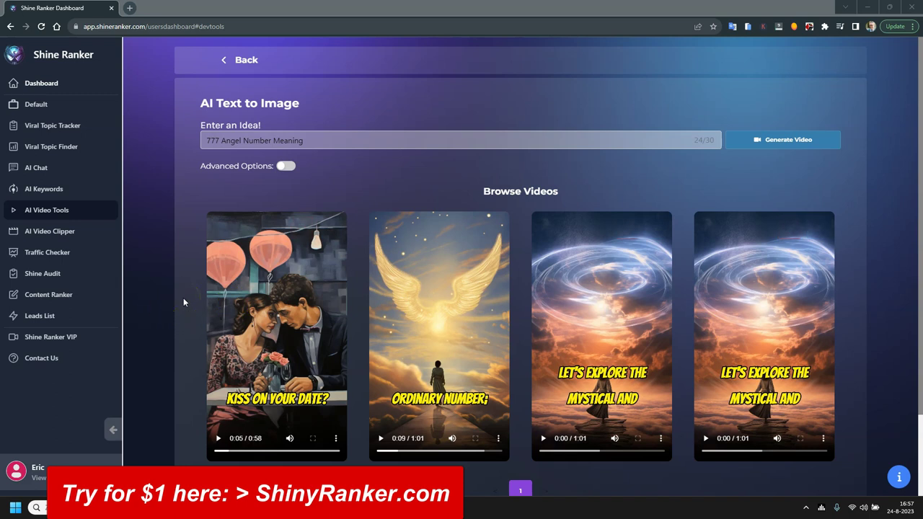
click(337, 167)
mouse_move(336, 166)
mouse_down()
mouse_move(344, 173)
mouse_move(341, 141)
mouse_move(294, 140)
mouse_move(310, 141)
mouse_up()
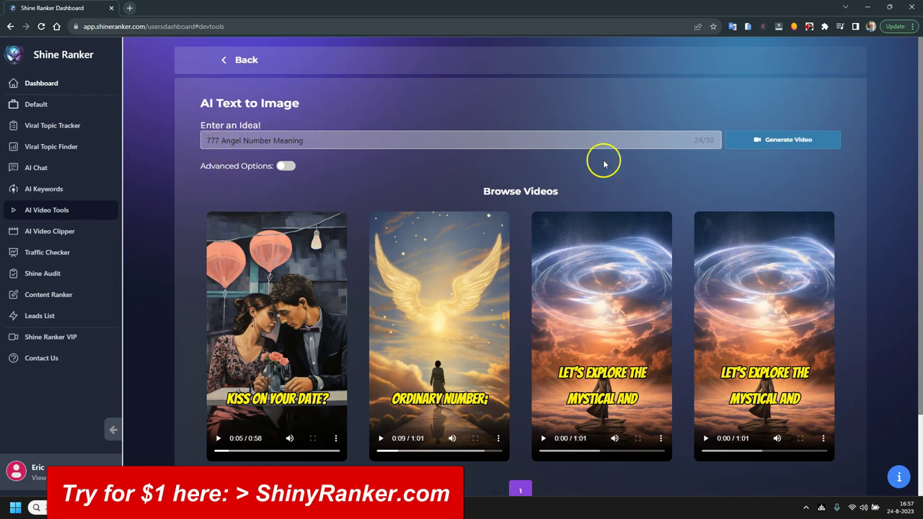
click(438, 173)
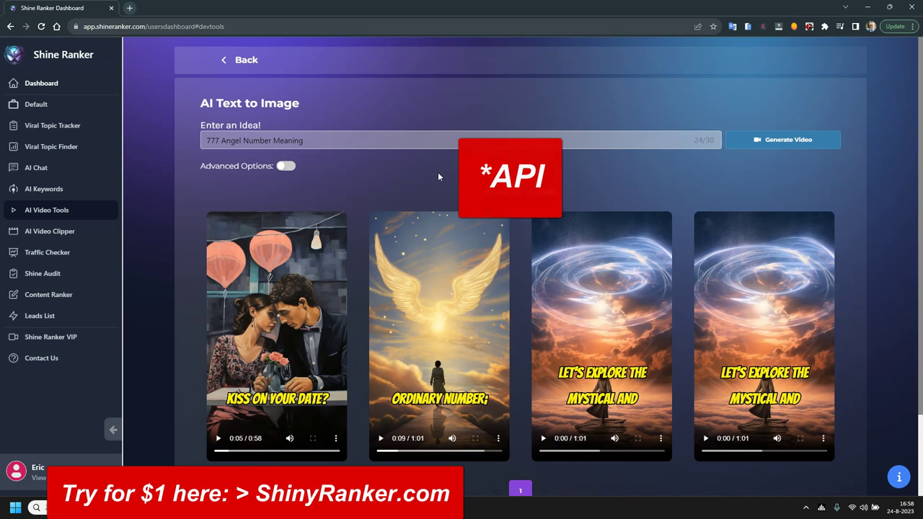
click(400, 180)
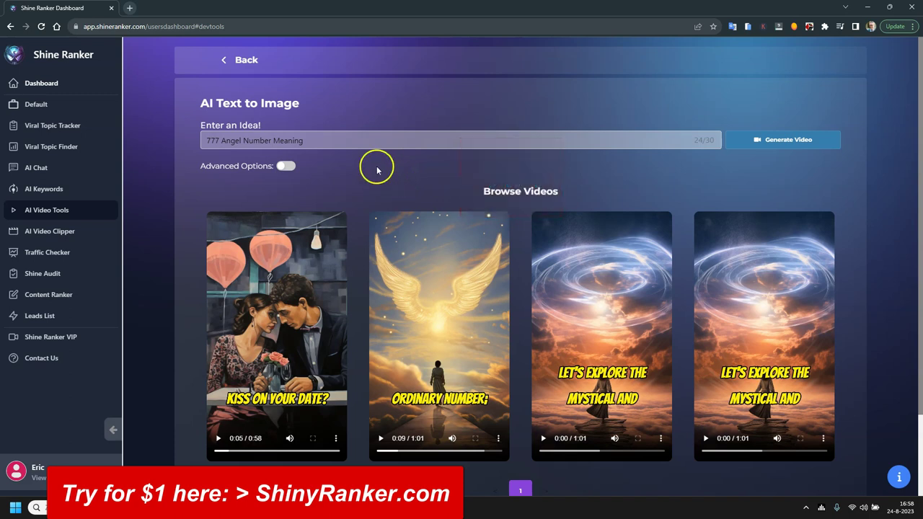
click(356, 141)
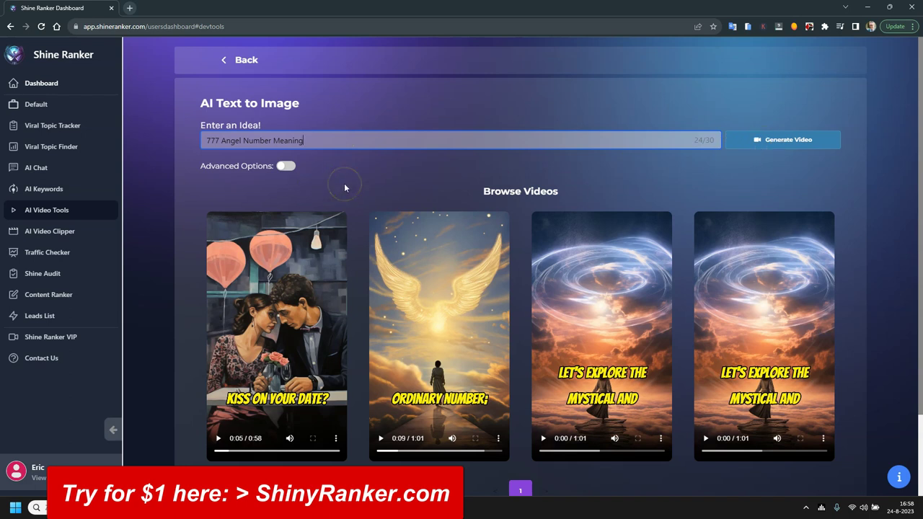
Step: Play the first seconds of the fourth video in the Browse Videos row and pause it
mouse_move(732, 438)
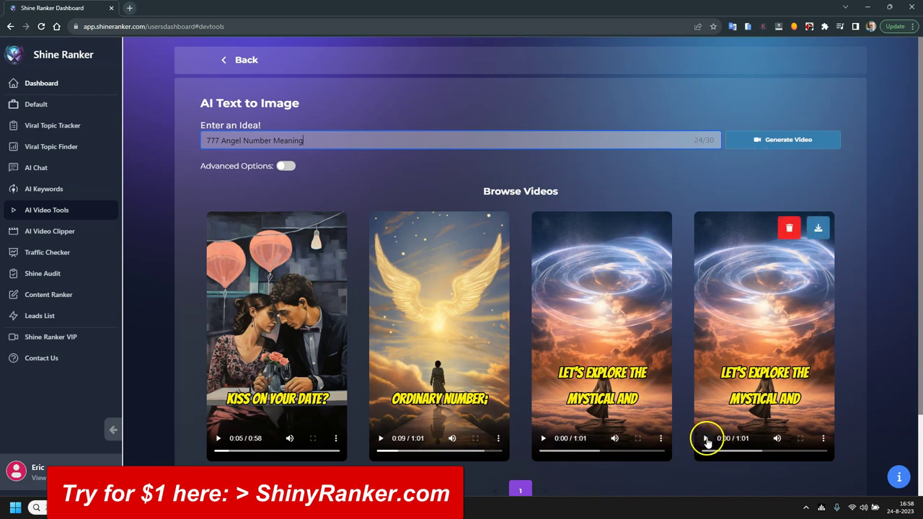
click(706, 438)
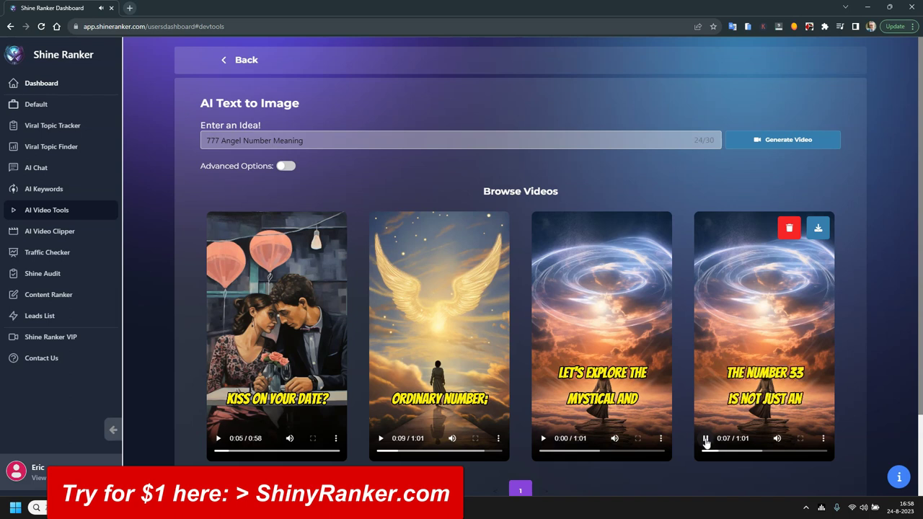
click(705, 439)
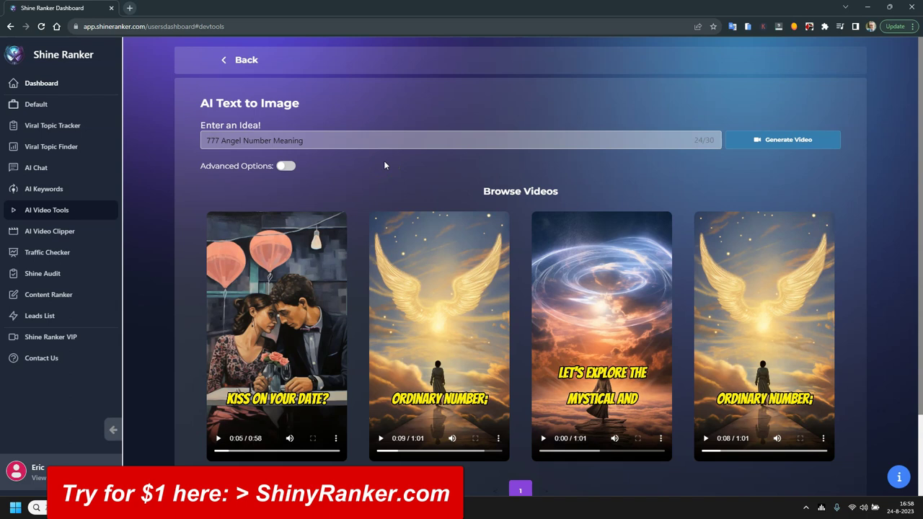
Step: Open the advanced options and examine the video enhancement settings: Midjourney Auth Token, Add Accuracy and Add Animations
click(286, 167)
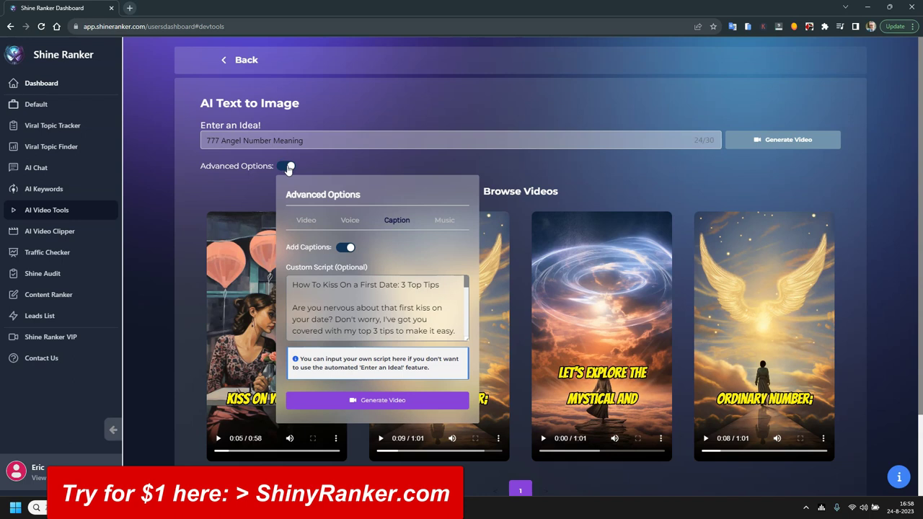
click(303, 222)
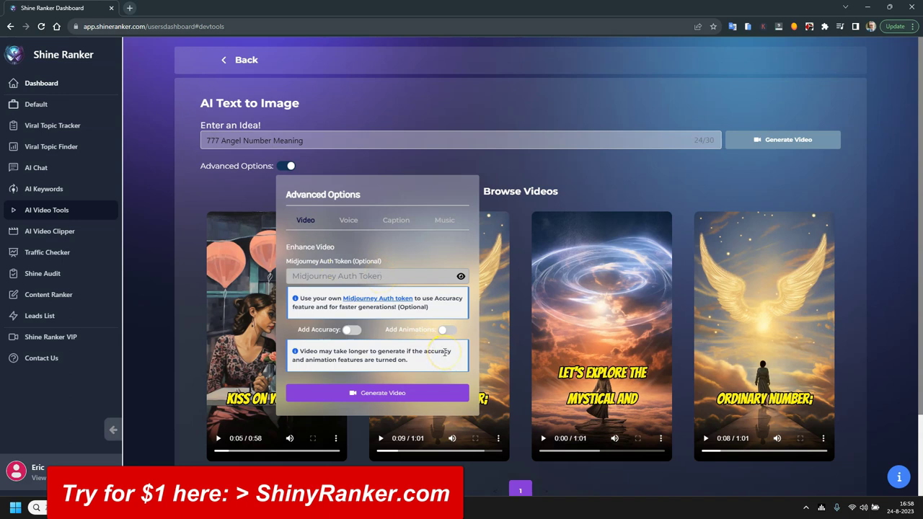
scroll(426, 346, down, 1)
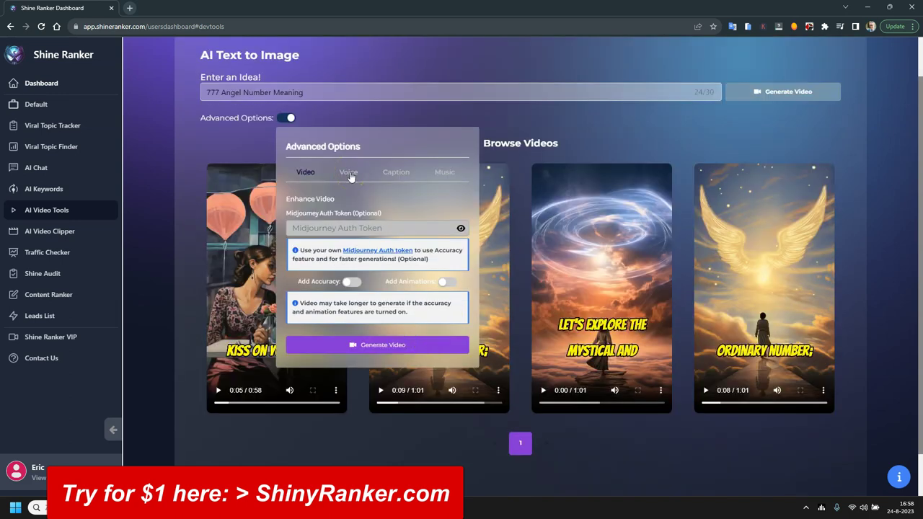
click(352, 281)
click(447, 283)
click(447, 283)
Step: Examine the custom voice settings and the available voice models, keeping Antoni selected
click(348, 172)
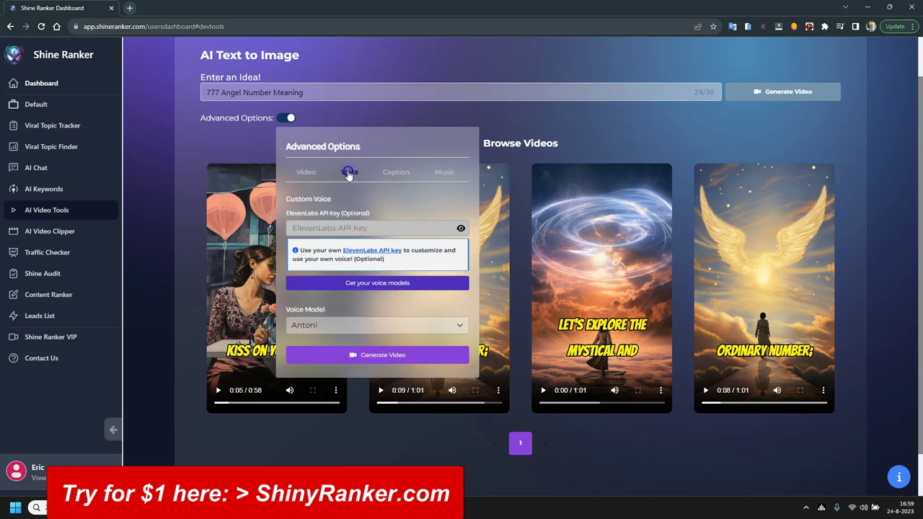
click(364, 326)
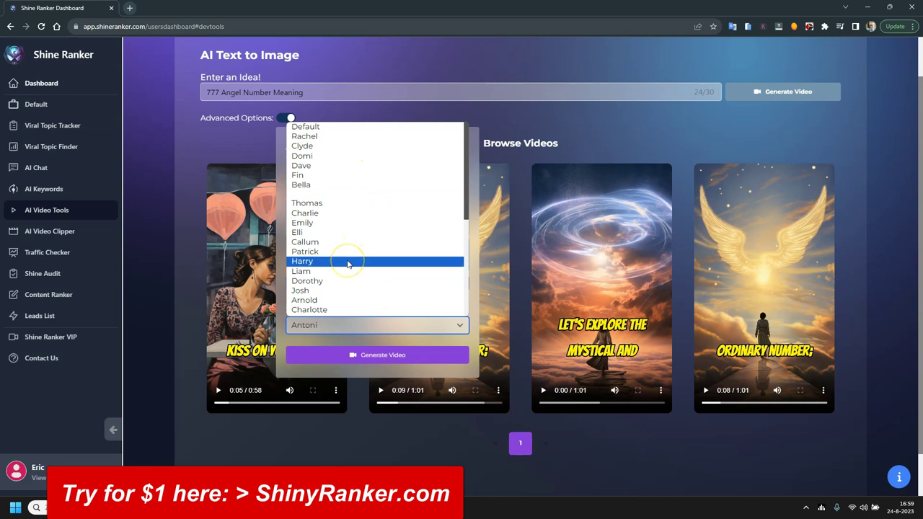
click(337, 193)
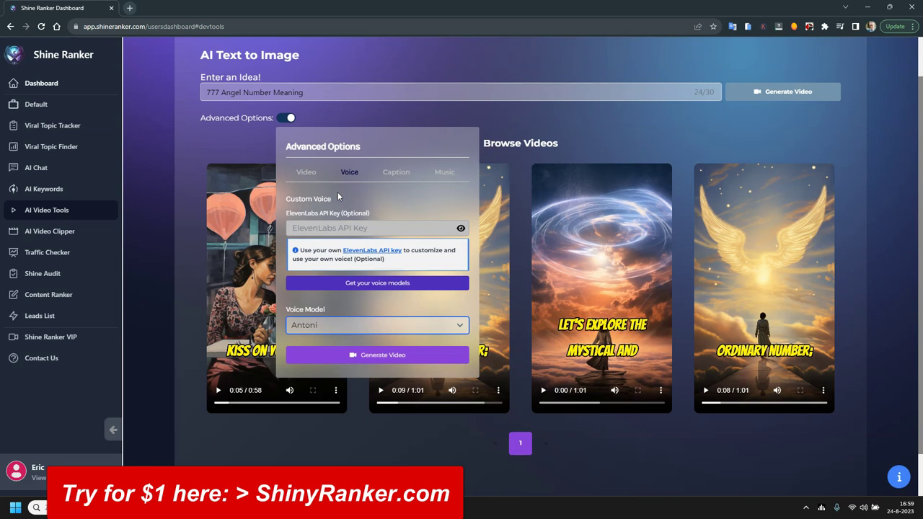
click(372, 300)
Step: Examine the caption settings and read through the custom script about kissing on a first date
click(394, 173)
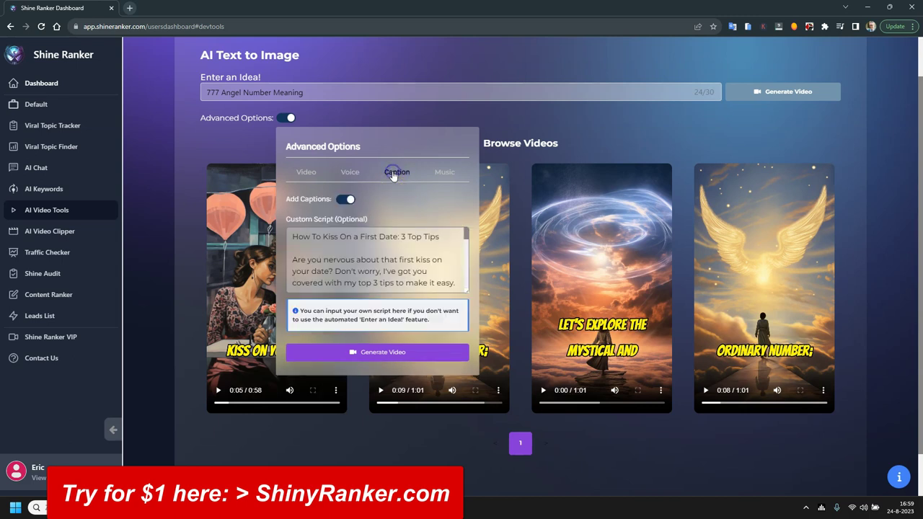
click(372, 253)
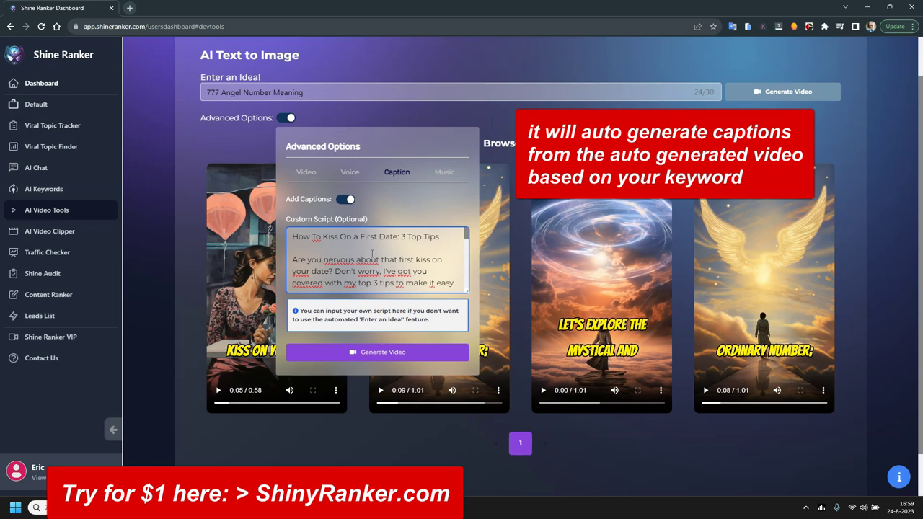
scroll(396, 250, down, 3)
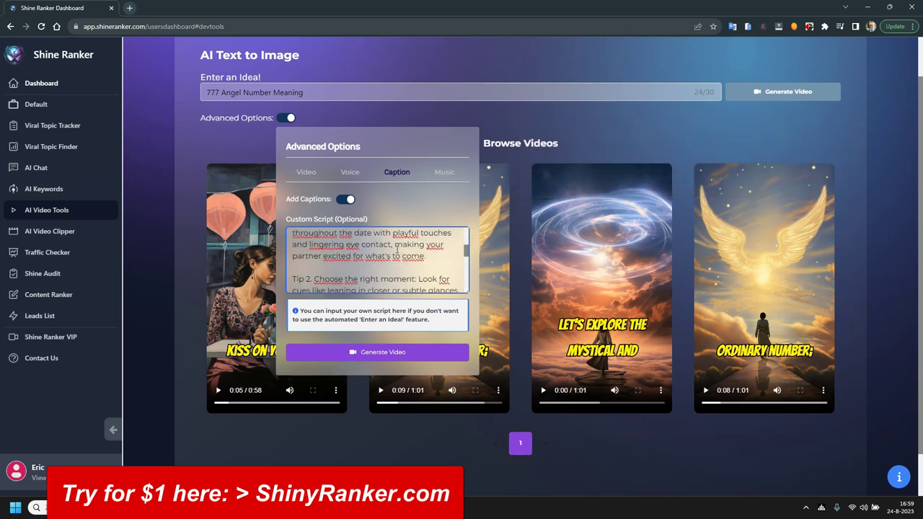
scroll(396, 250, up, 5)
click(388, 257)
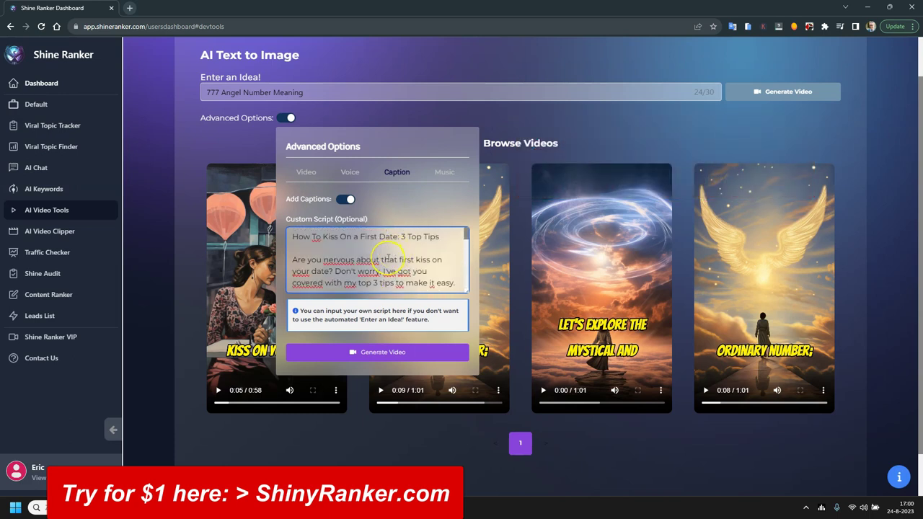
Step: Open AI Chat and review the earlier prompts and generated scripts about free dating sites
click(41, 168)
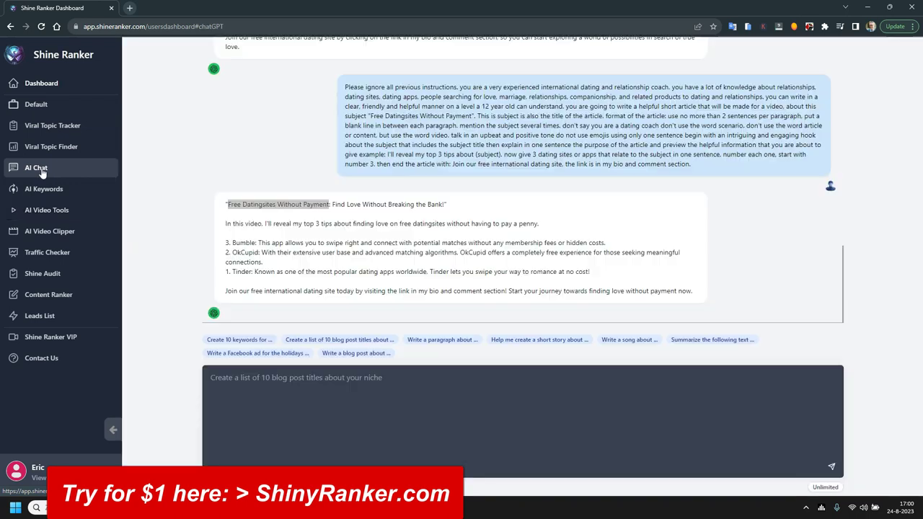
scroll(404, 274, up, 2)
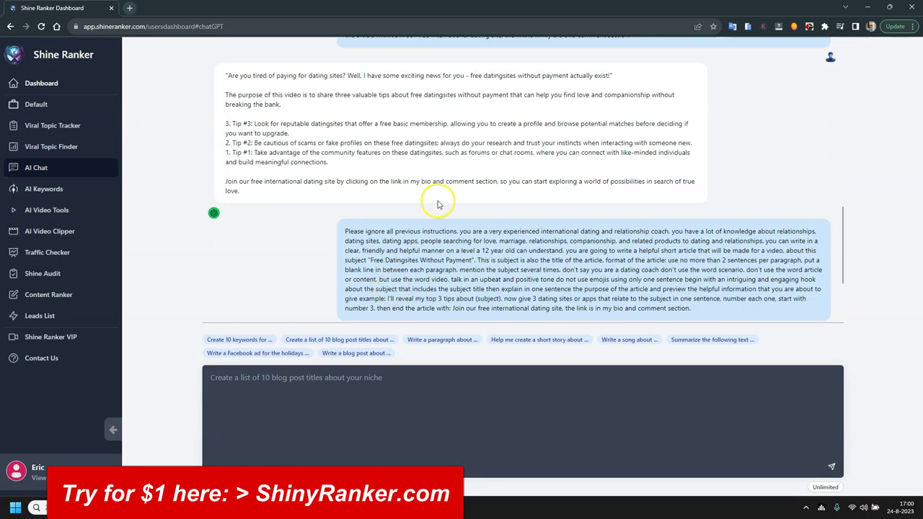
scroll(438, 201, down, 2)
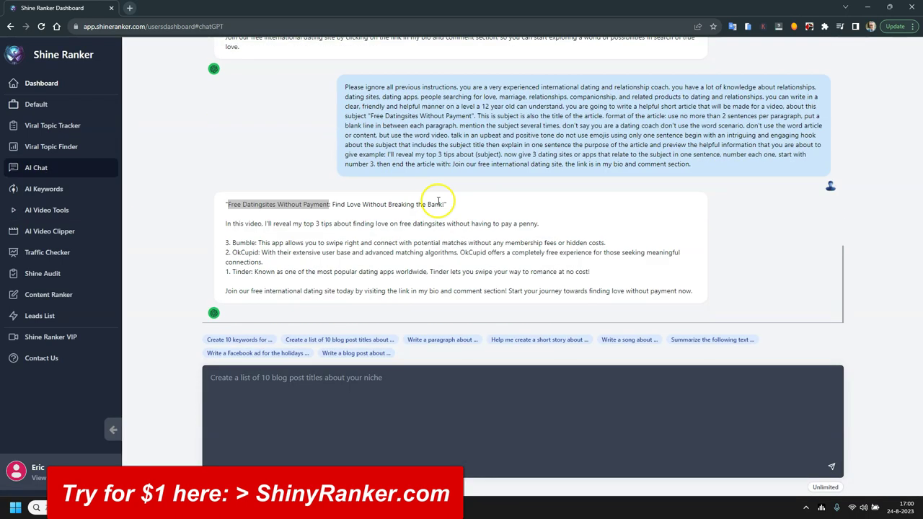
click(450, 384)
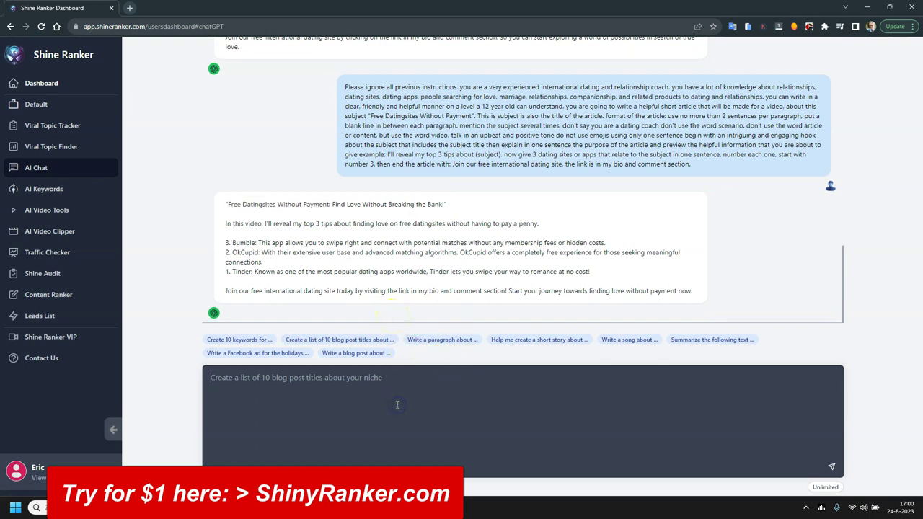
click(381, 386)
Step: Return to AI Video Tools and read the custom script through to its closing call to action
click(61, 211)
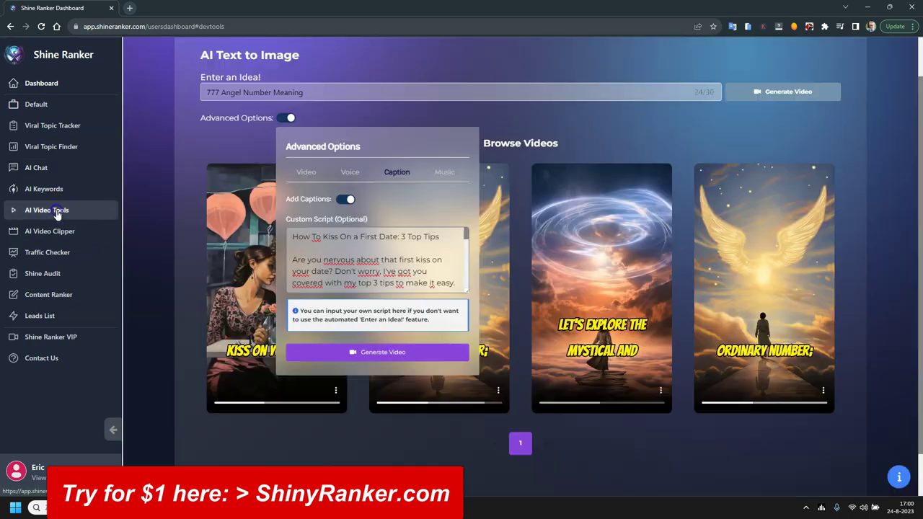
click(382, 254)
scroll(386, 253, down, 10)
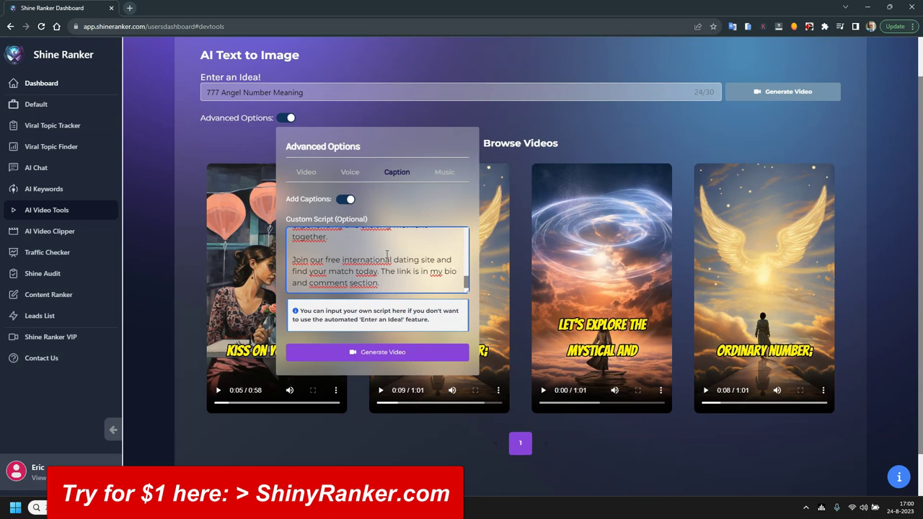
click(395, 269)
Step: Examine the available background music tracks, keeping Reflected Light selected, and close the advanced options
click(445, 173)
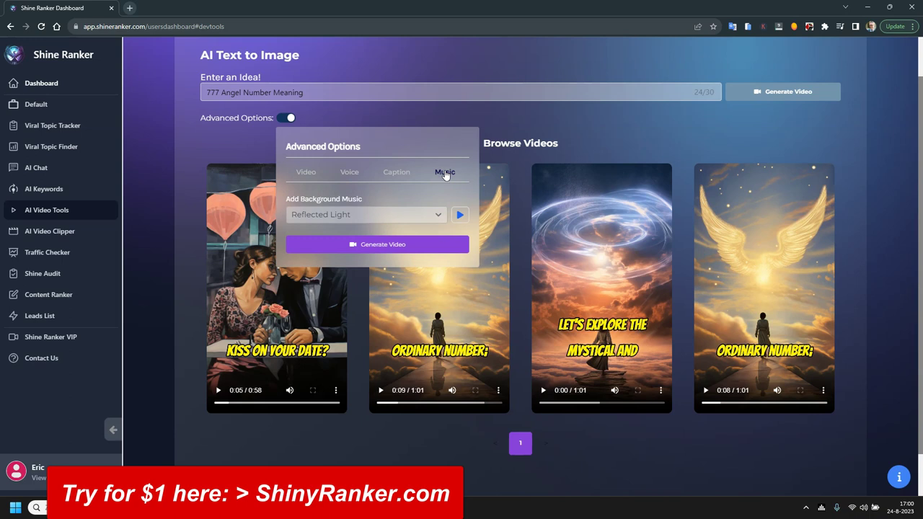
click(392, 214)
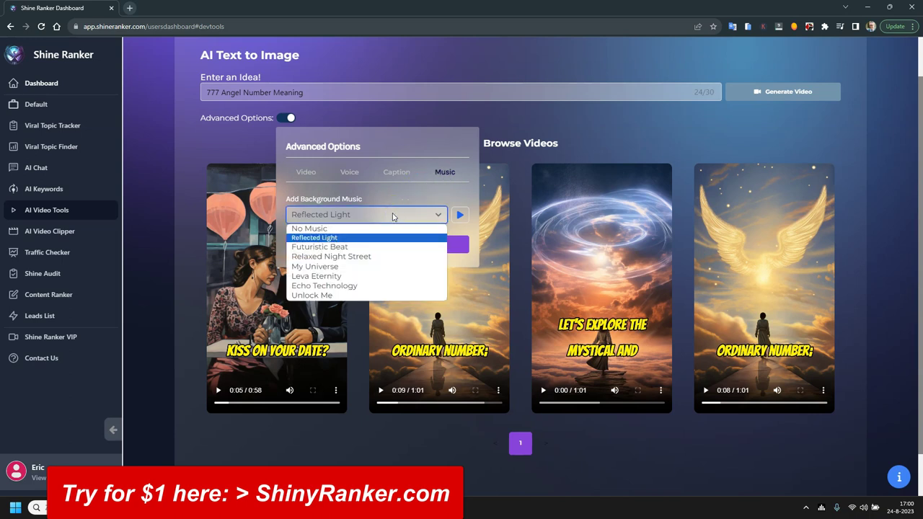
click(392, 214)
click(460, 215)
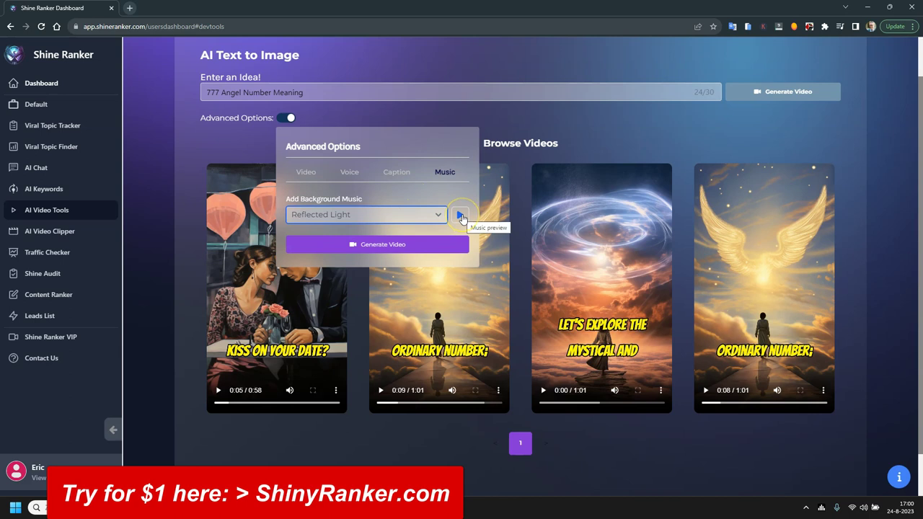
click(396, 245)
click(308, 178)
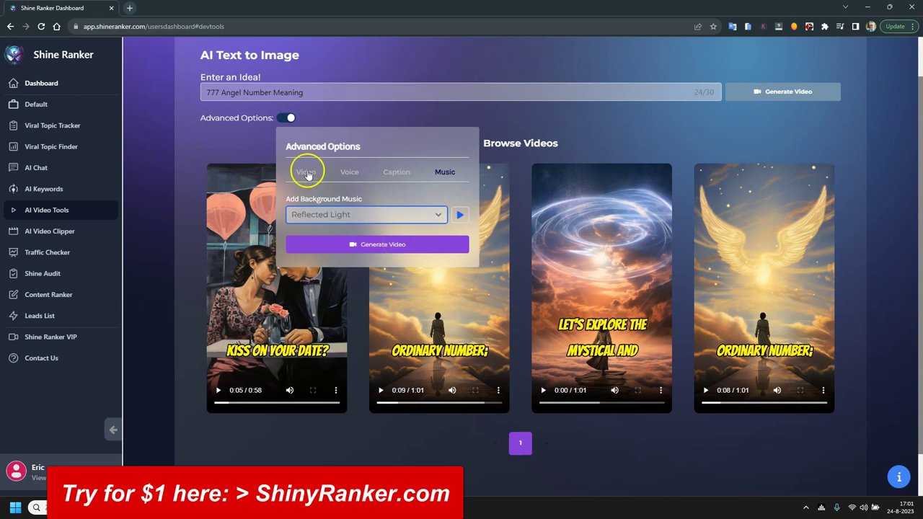
click(287, 117)
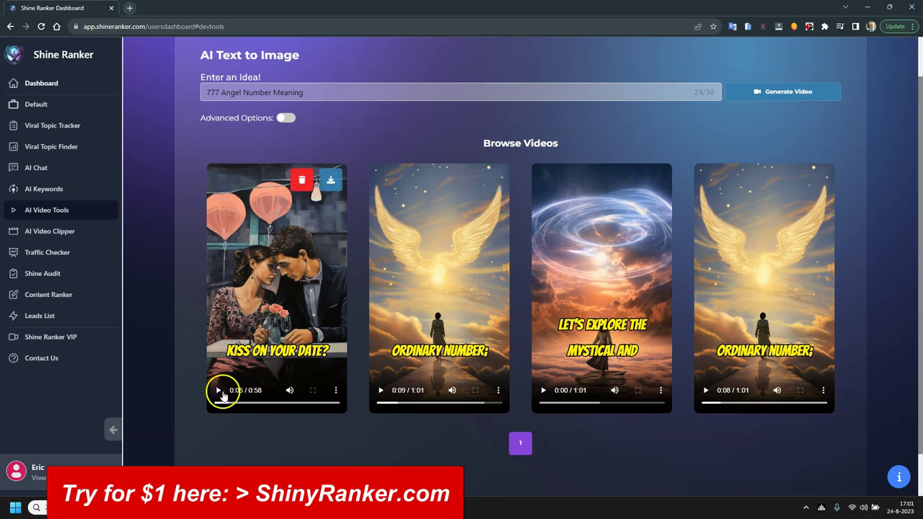
Step: Rewind the first-date kiss video to the start, play about 18 seconds of it and pause
click(217, 404)
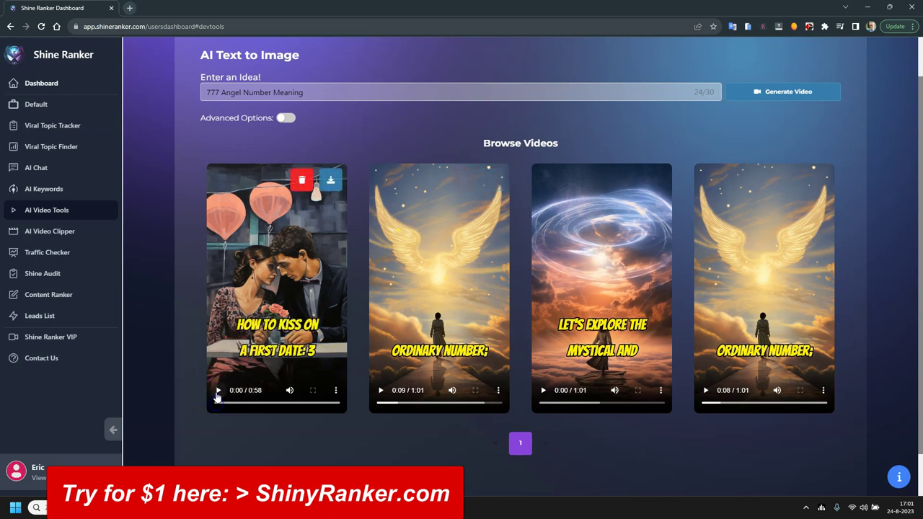
click(217, 391)
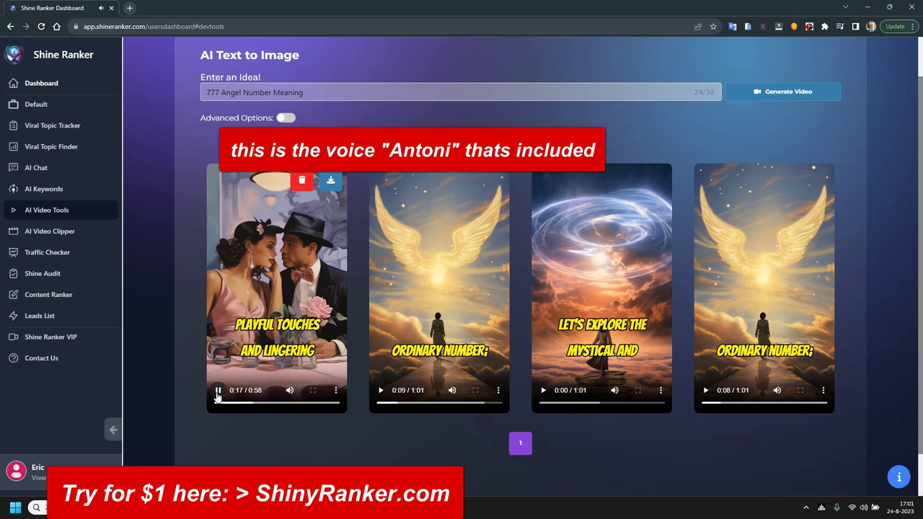
click(344, 412)
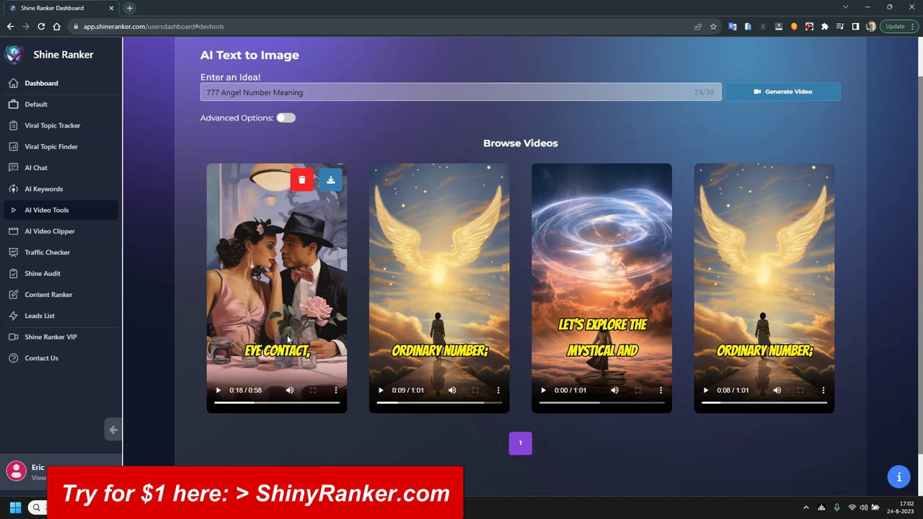
click(288, 328)
click(292, 285)
click(302, 273)
click(305, 272)
click(298, 259)
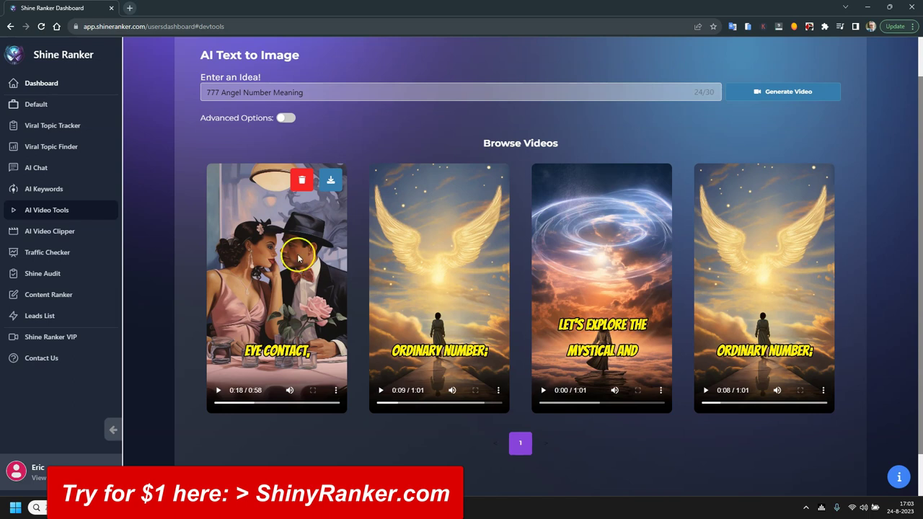